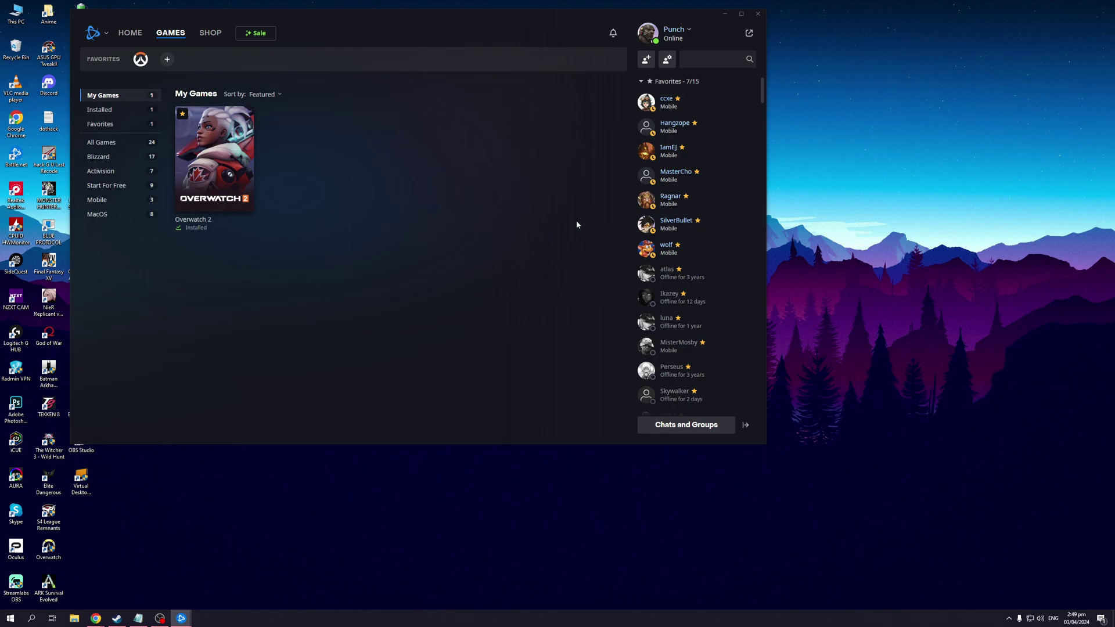
Bring the Battle.net Account site forward and open Games & Subscriptions, listing Overwatch and Destiny 2.
{"action": "left_click", "coordinate": [676, 32]}
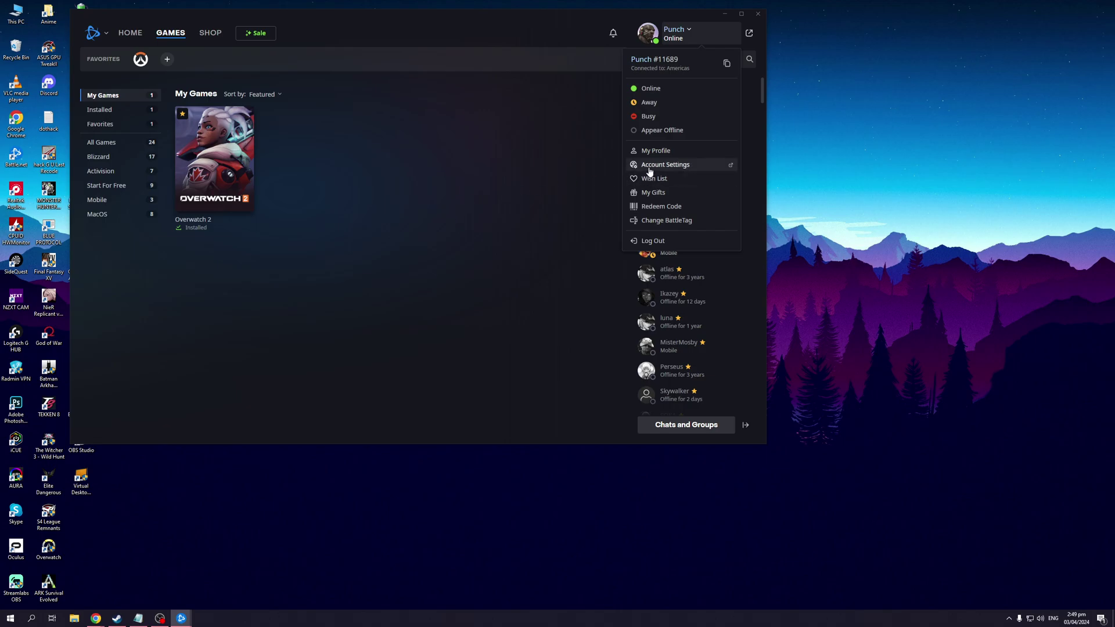
{"action": "left_click", "coordinate": [467, 256]}
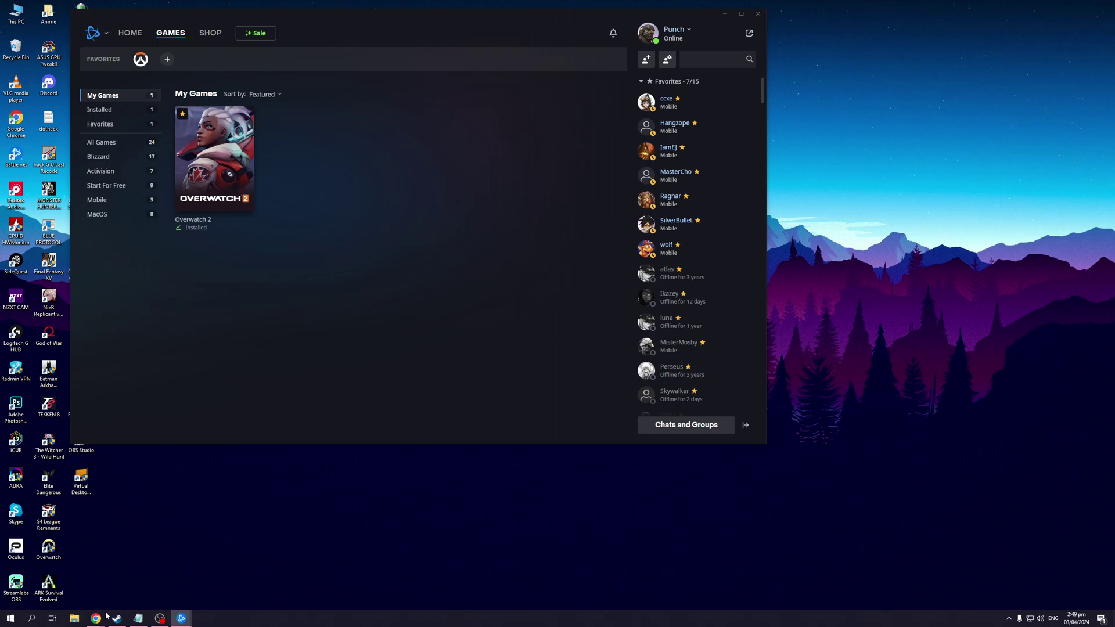
{"action": "mouse_move", "coordinate": [96, 618]}
{"action": "left_click", "coordinate": [151, 585]}
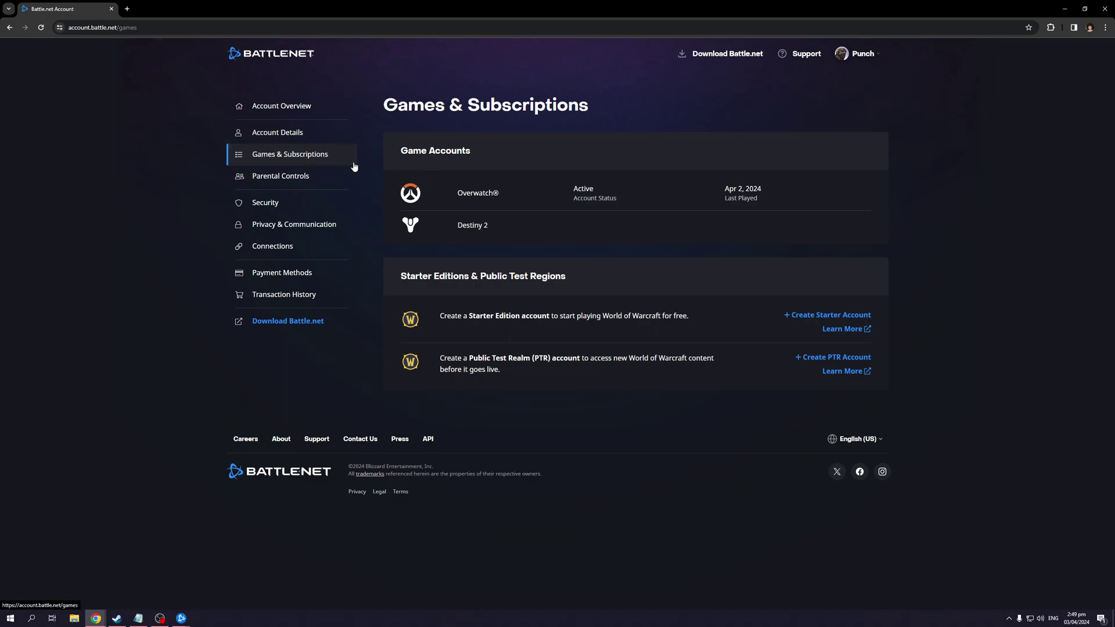
{"action": "left_click", "coordinate": [335, 154]}
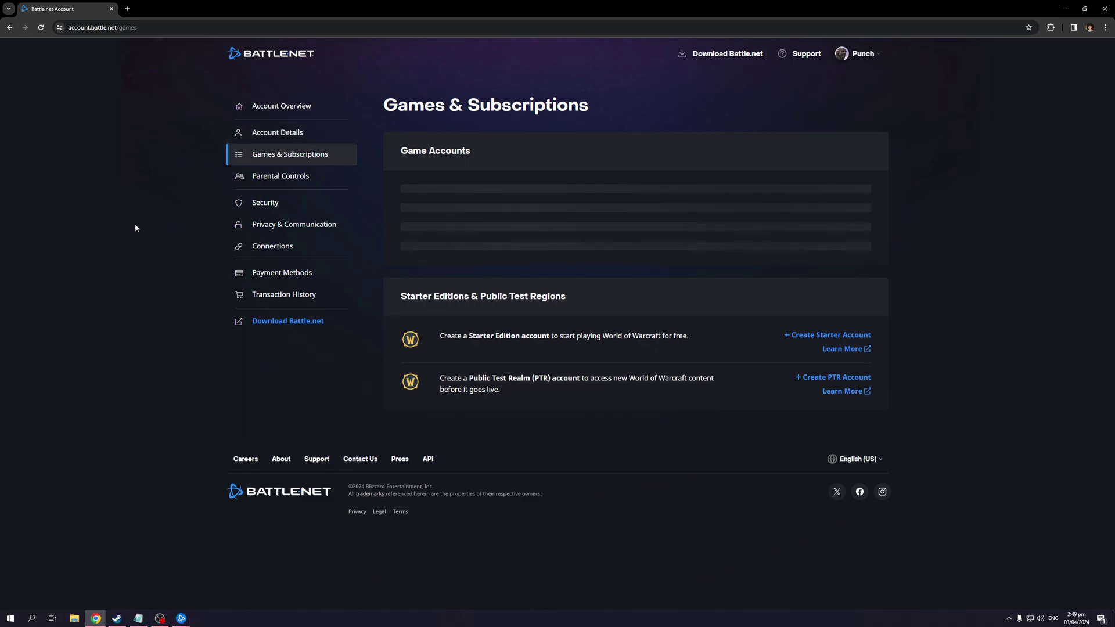